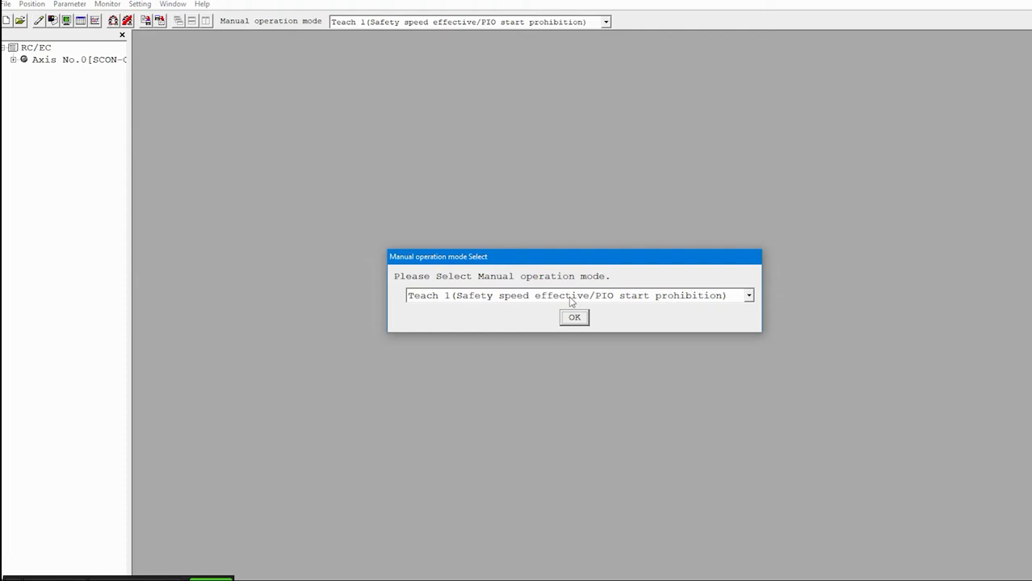
# Choose Teach 2 (Safety speed invalidity/PIO start prohibition) from the manual operation mode list.
pyautogui.click(571, 301)
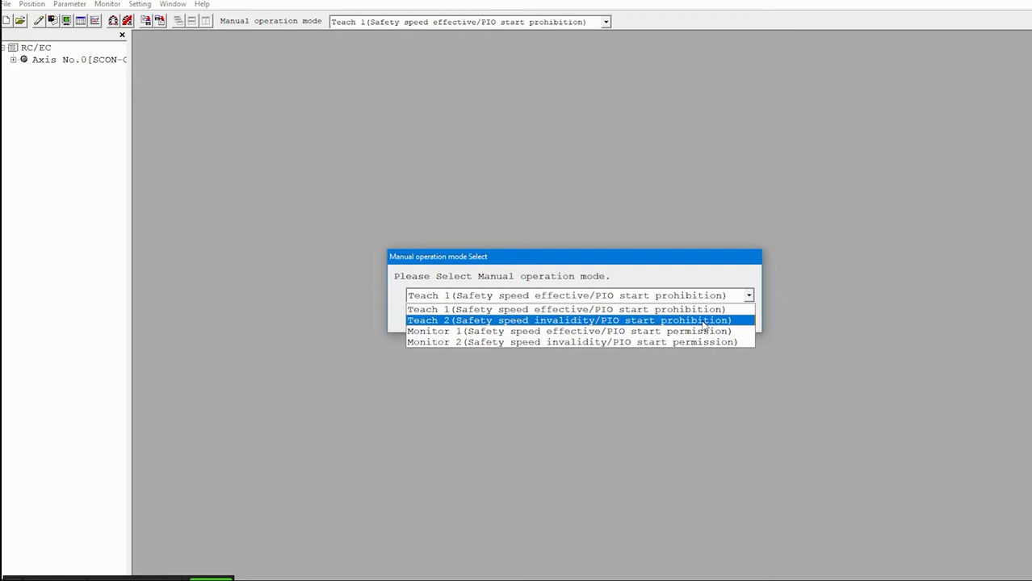
pyautogui.click(704, 320)
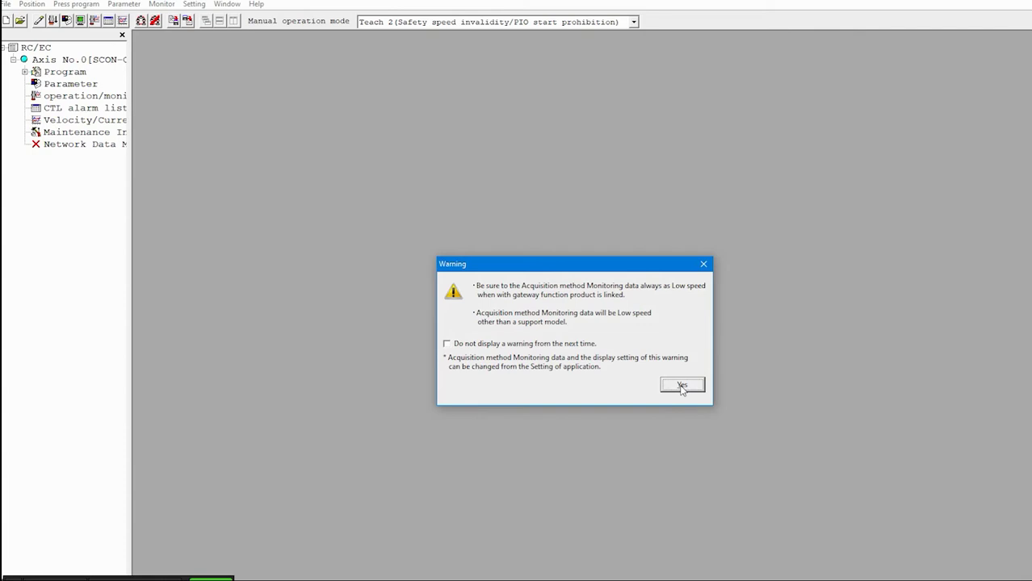
# Accept the monitoring-data warning to bring up the Press program operation/monitor window for Axis No.0.
pyautogui.click(682, 386)
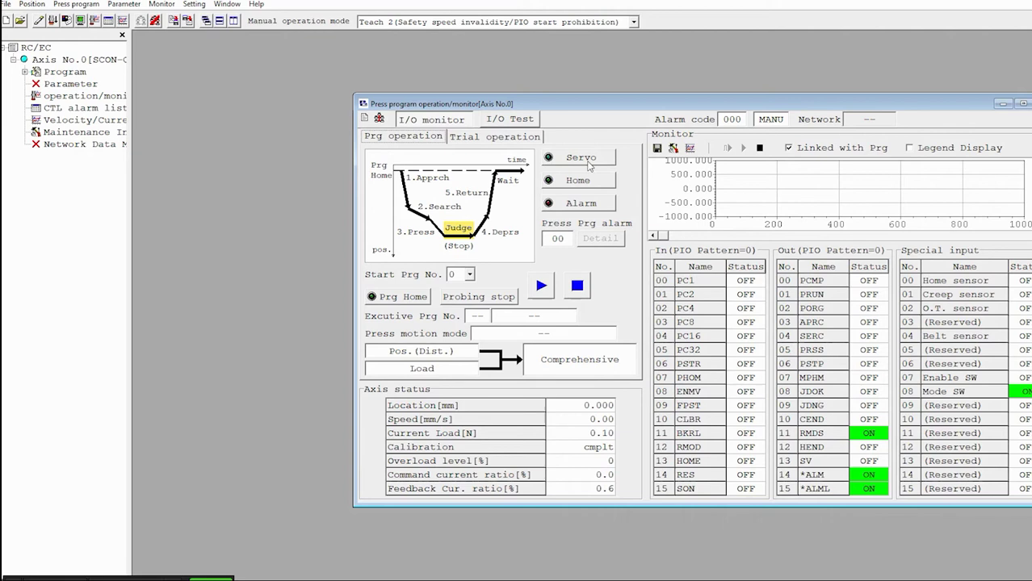
# Turn the servo on and home the axis to 0.000 mm, moving the monitor window aside.
pyautogui.click(575, 158)
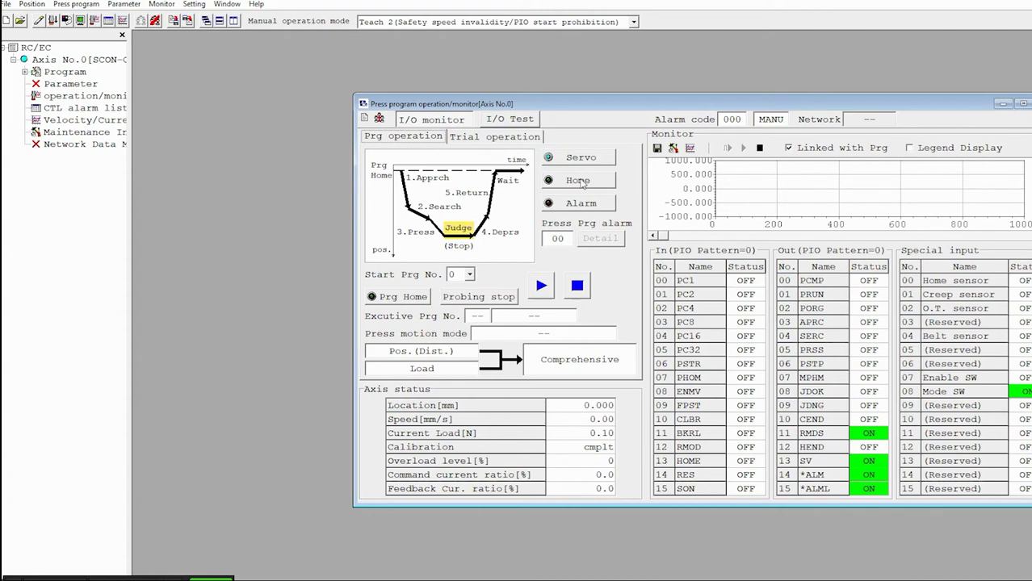
pyautogui.click(578, 182)
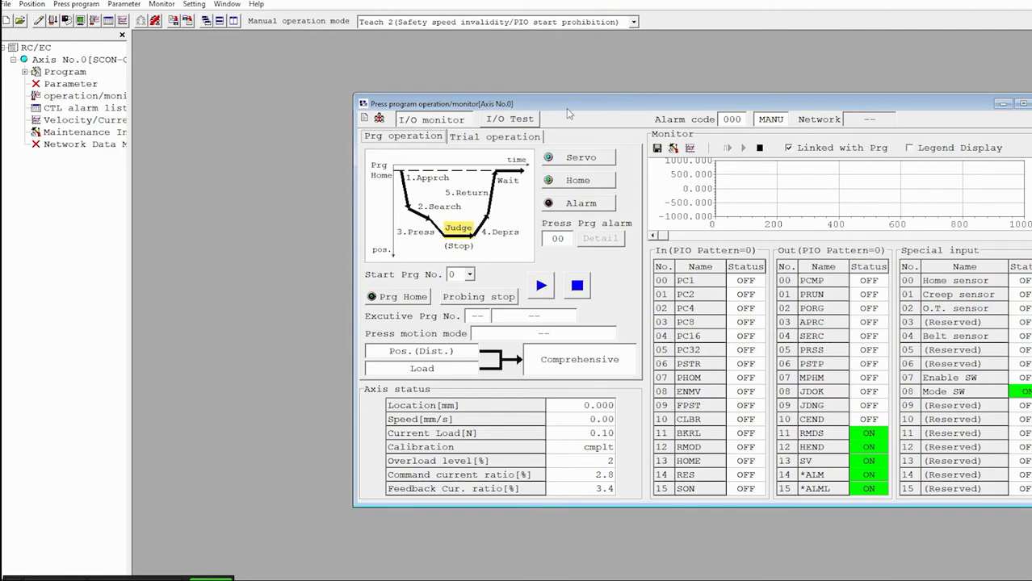
pyautogui.moveTo(565, 112); pyautogui.dragTo(499, 96)
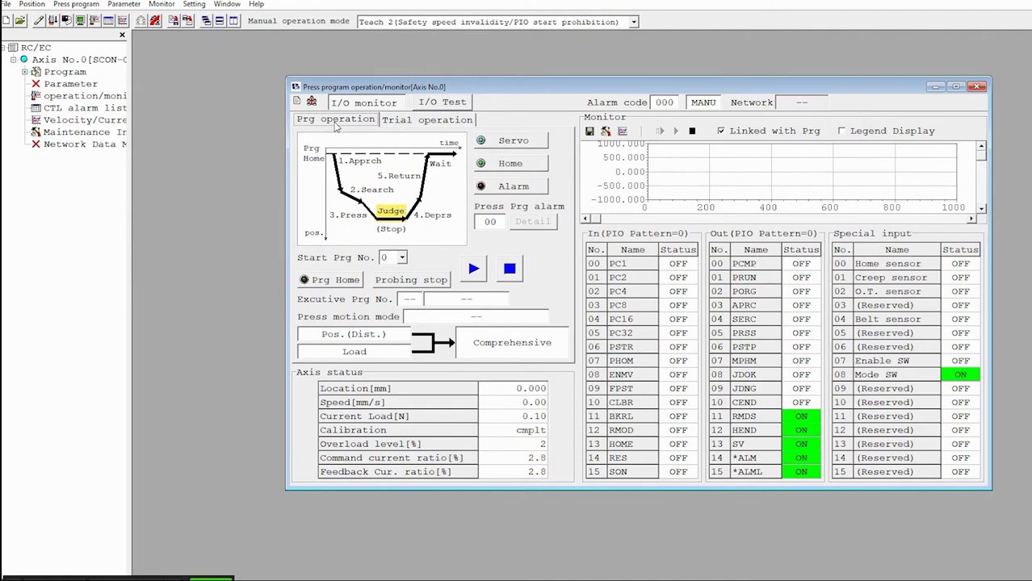
# Check the stored program names in the Program tree, then set Start Prg No. to 23.
pyautogui.click(402, 257)
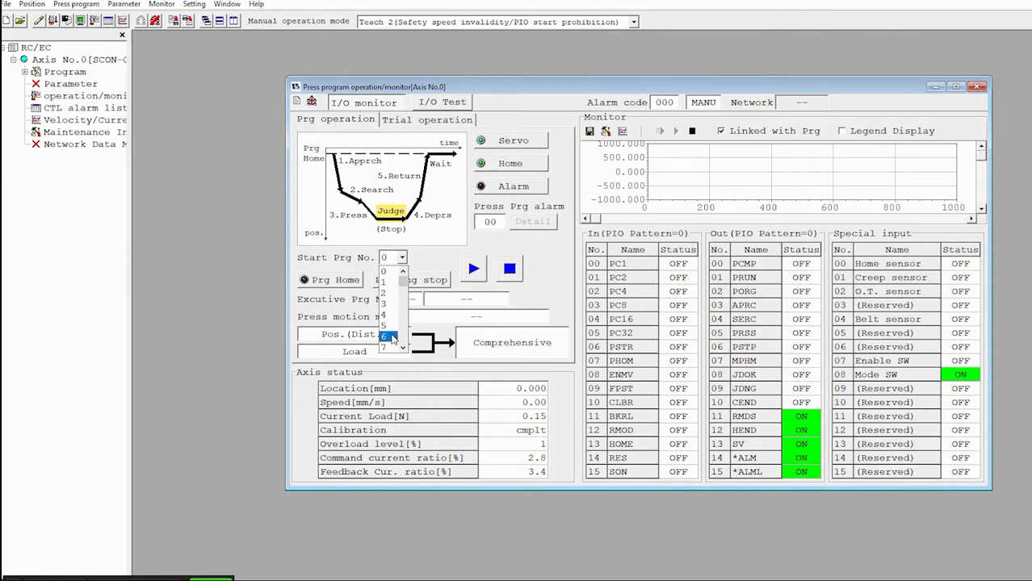
pyautogui.click(402, 258)
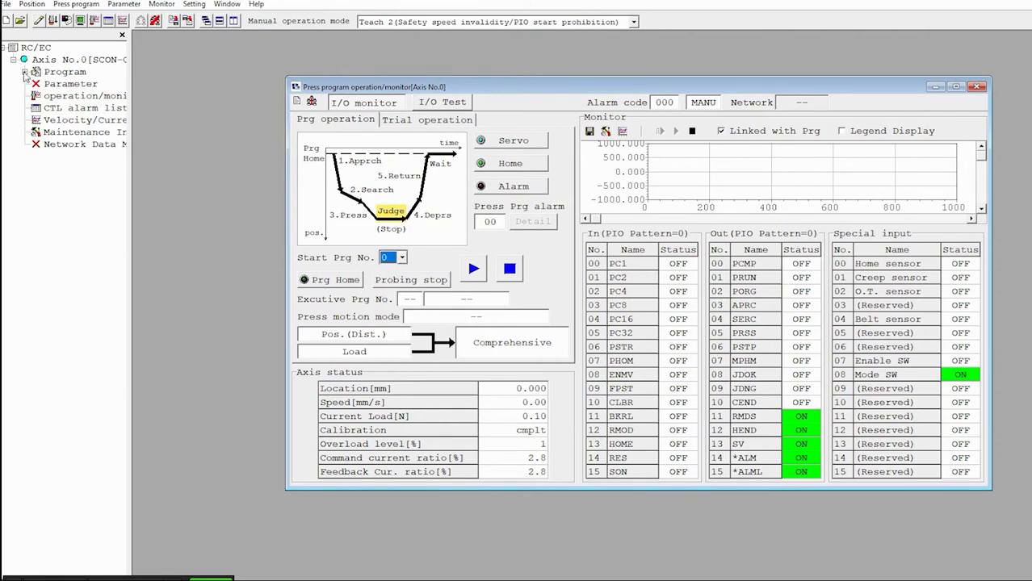
pyautogui.click(25, 73)
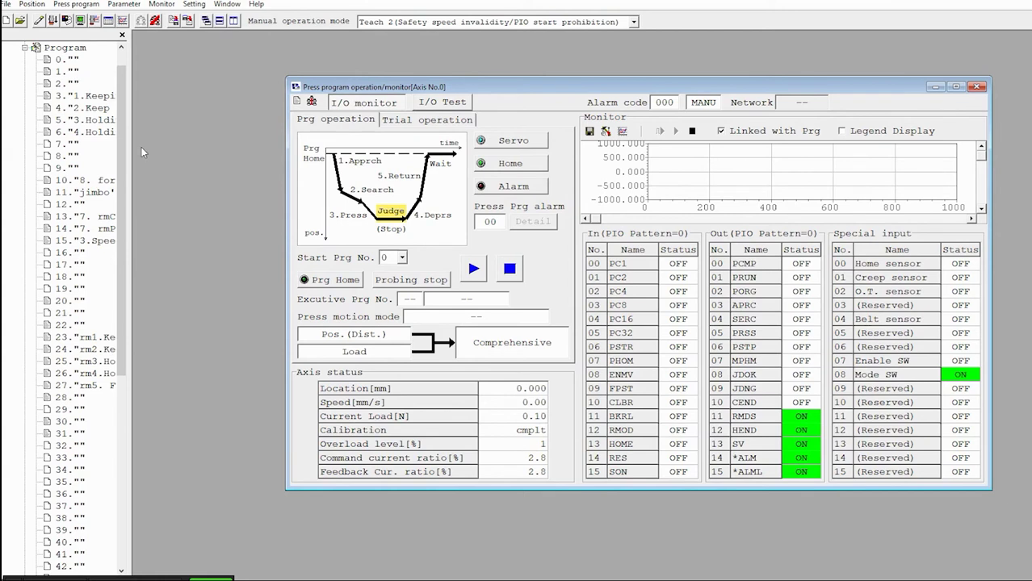
pyautogui.moveTo(129, 150); pyautogui.dragTo(181, 146)
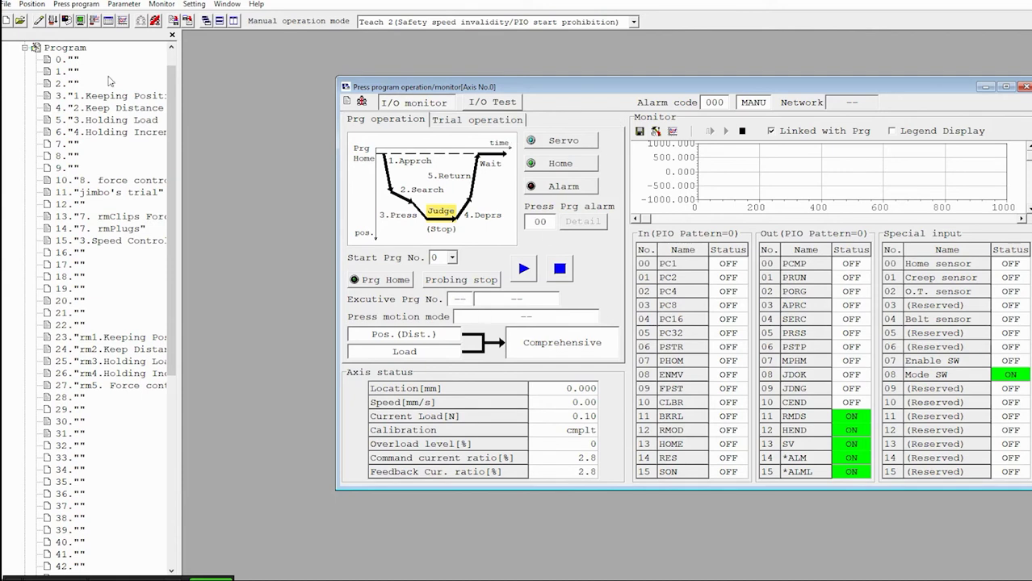
pyautogui.click(25, 49)
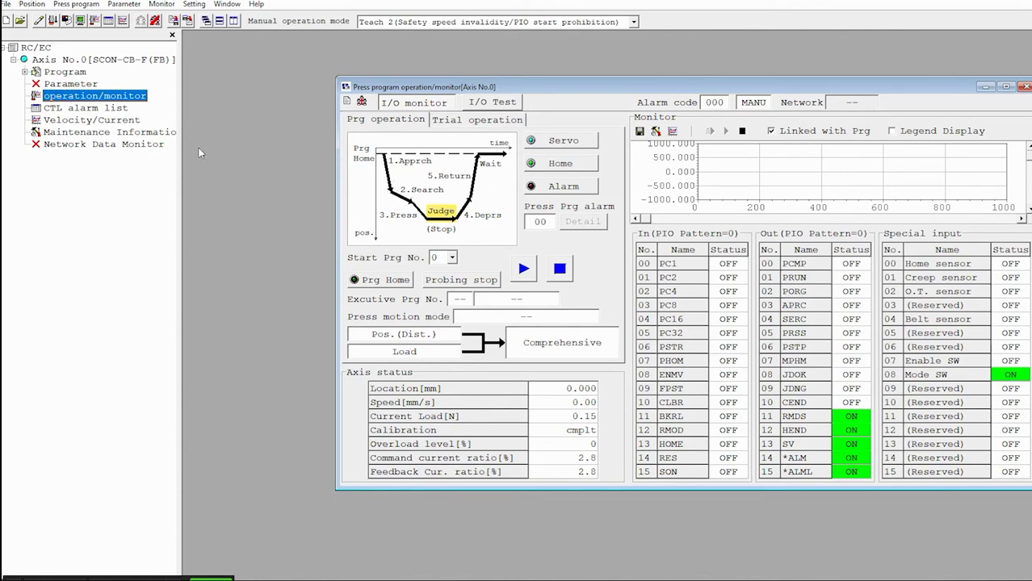
pyautogui.click(25, 72)
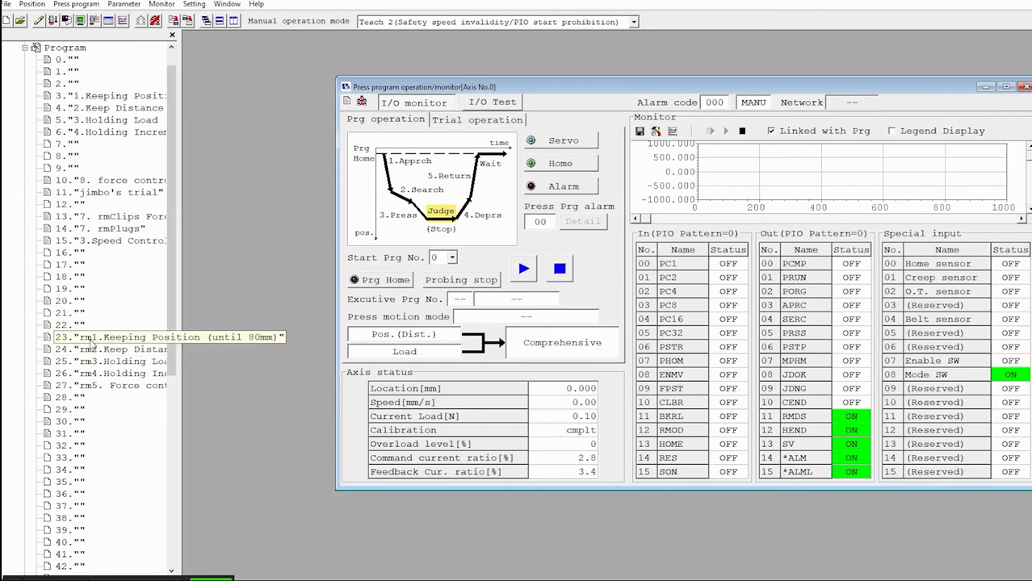
pyautogui.click(452, 257)
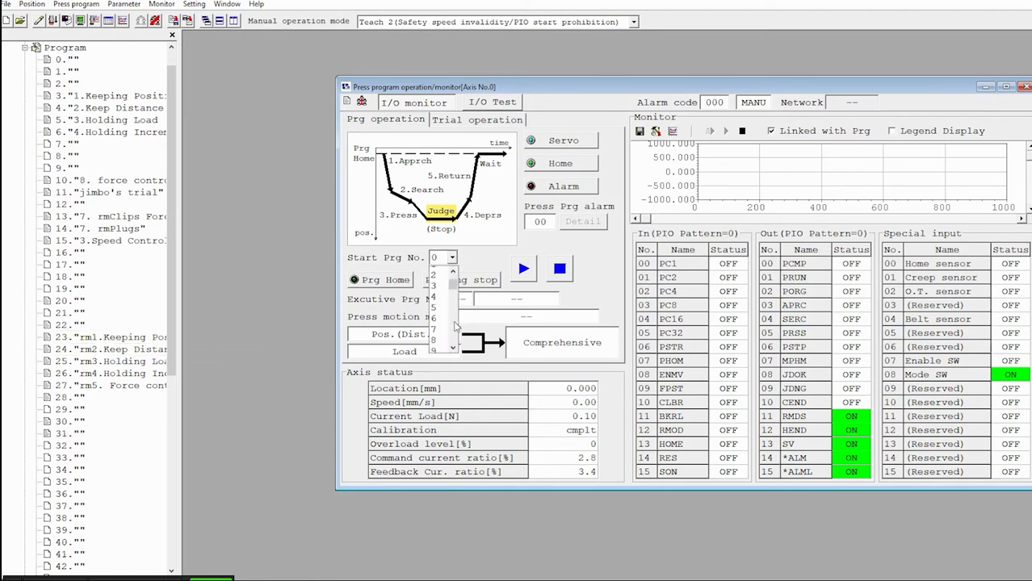
pyautogui.scroll(-5, 454, 325)
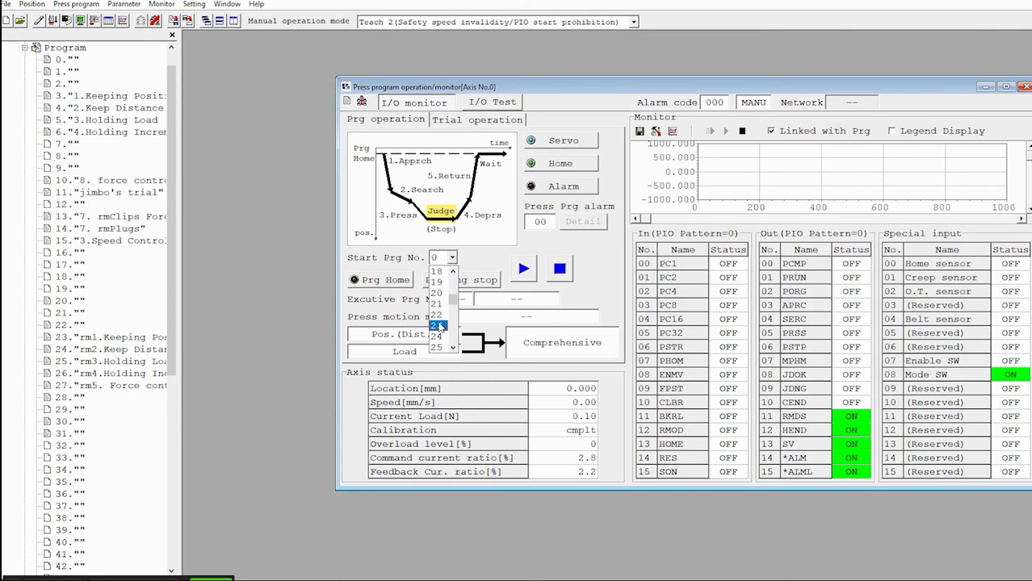
pyautogui.click(439, 325)
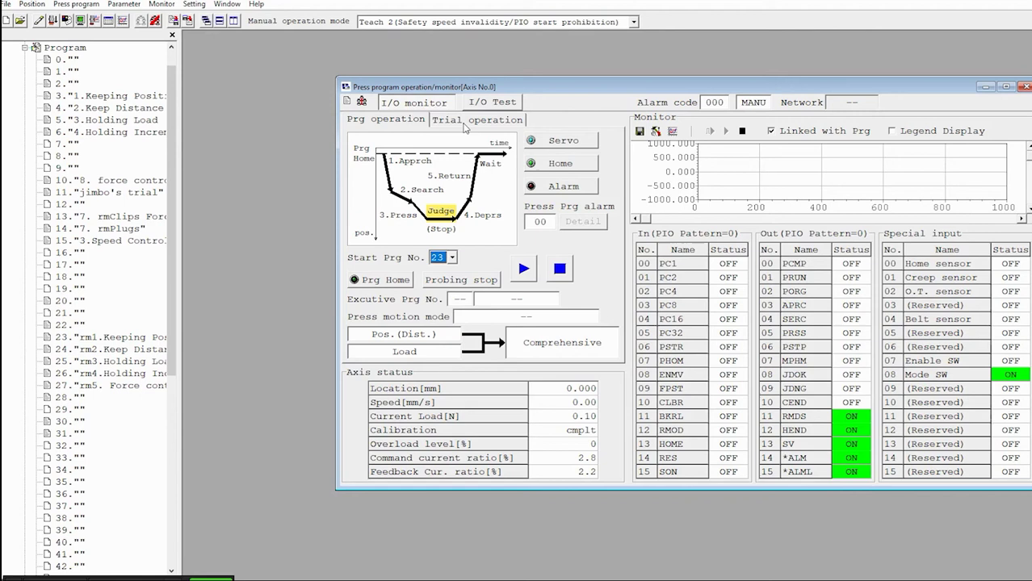
# On the Trial operation page, jog the axis forward to about 65 mm, reaching roughly 46 N load.
pyautogui.click(465, 122)
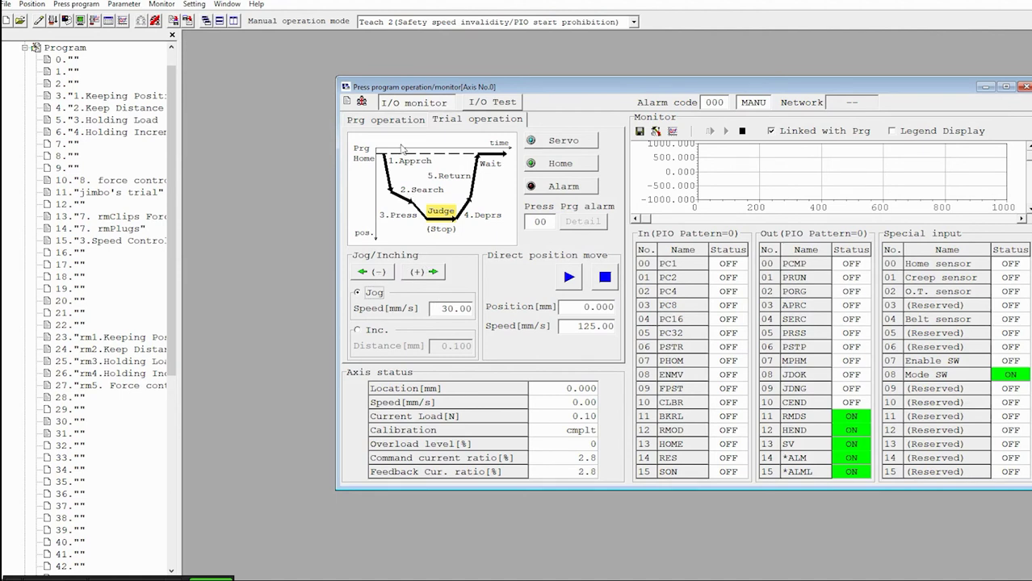
pyautogui.click(403, 121)
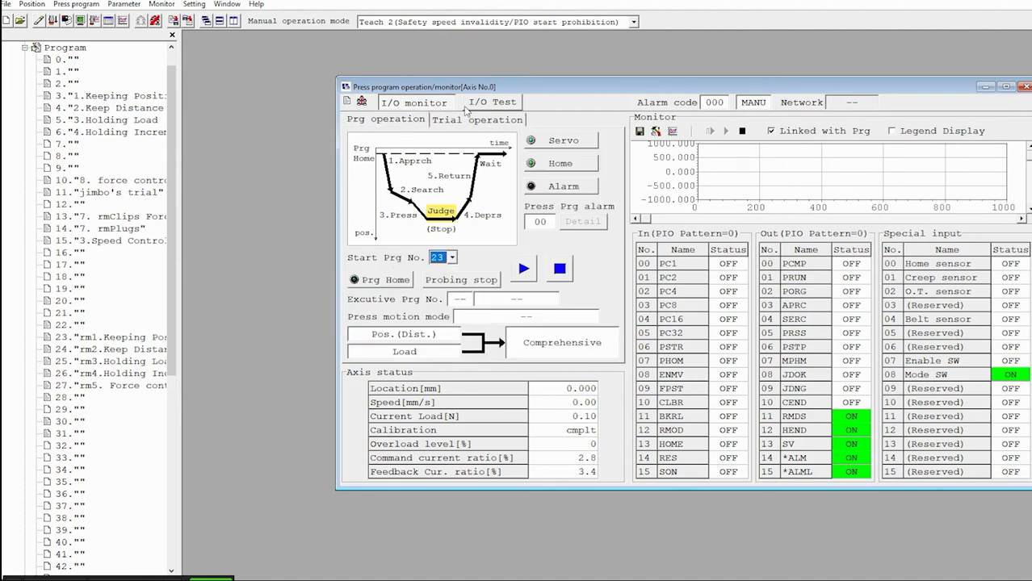
pyautogui.click(467, 120)
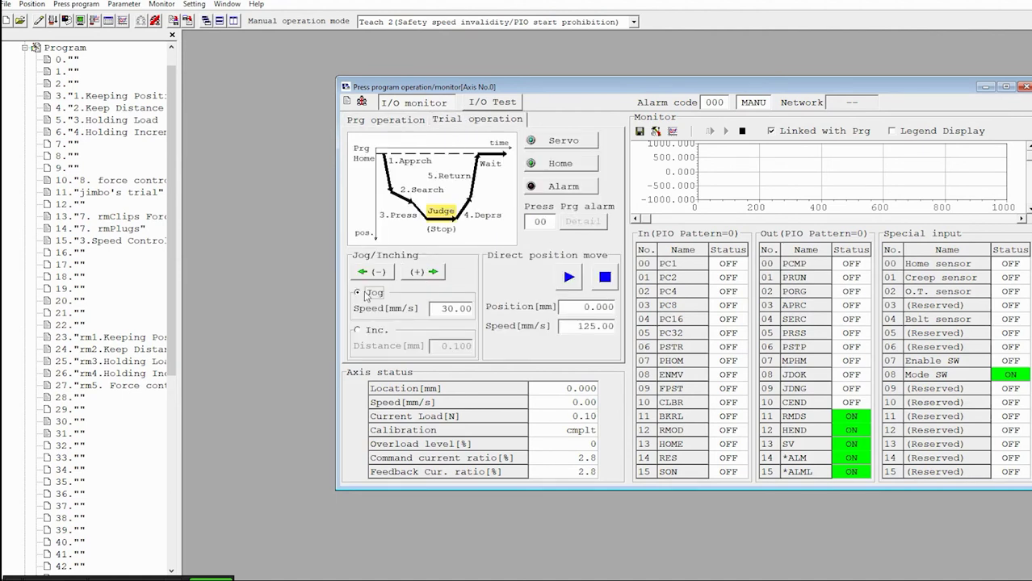
pyautogui.doubleClick(466, 312)
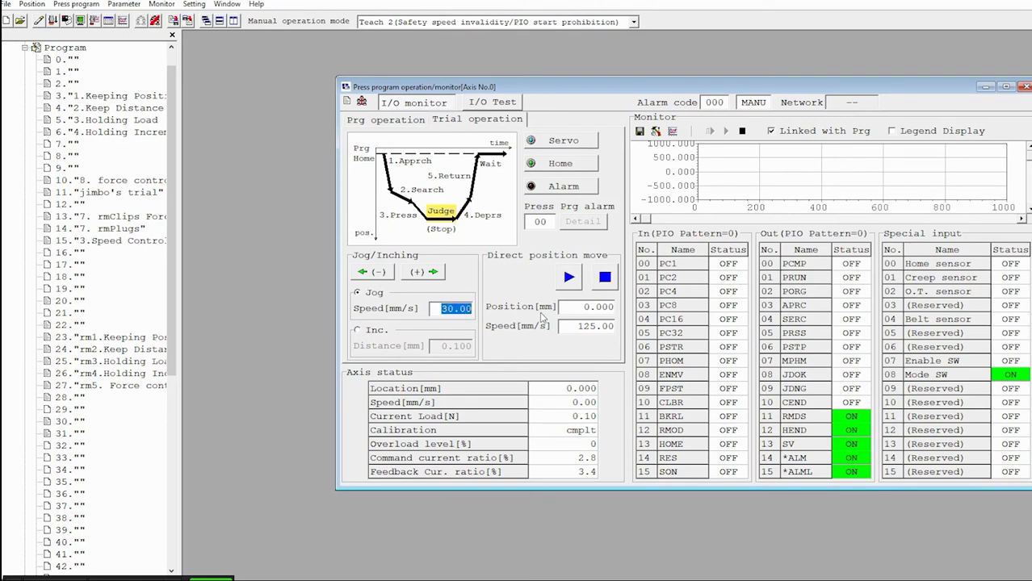
pyautogui.moveTo(580, 308); pyautogui.dragTo(619, 316)
pyautogui.click(582, 326)
pyautogui.moveTo(431, 276); pyautogui.dragTo(431, 275)
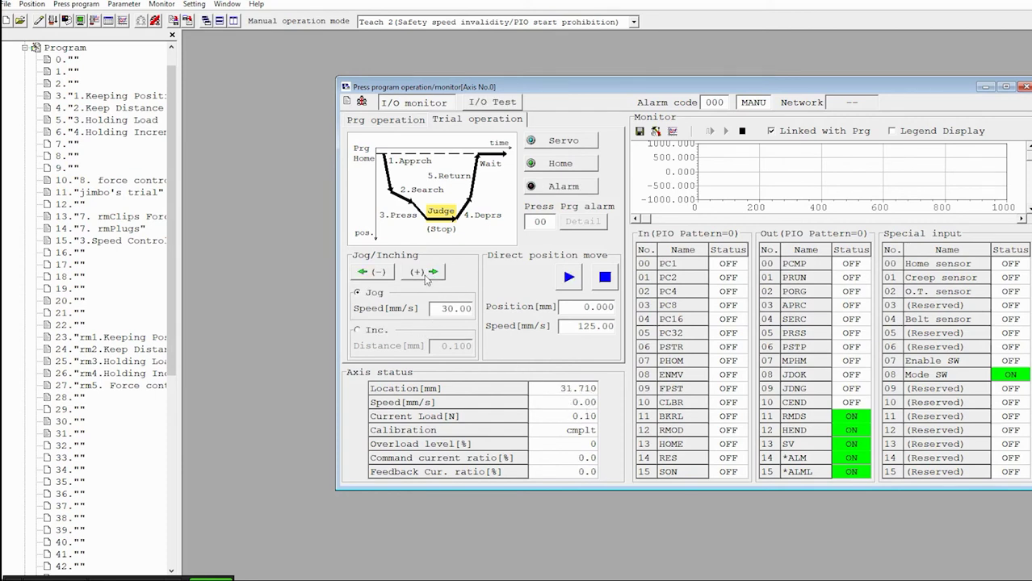
pyautogui.moveTo(428, 277); pyautogui.dragTo(428, 277)
# Use Direct position move to send the axis to 0.000 mm, then to exactly 65 mm.
pyautogui.doubleClick(585, 307)
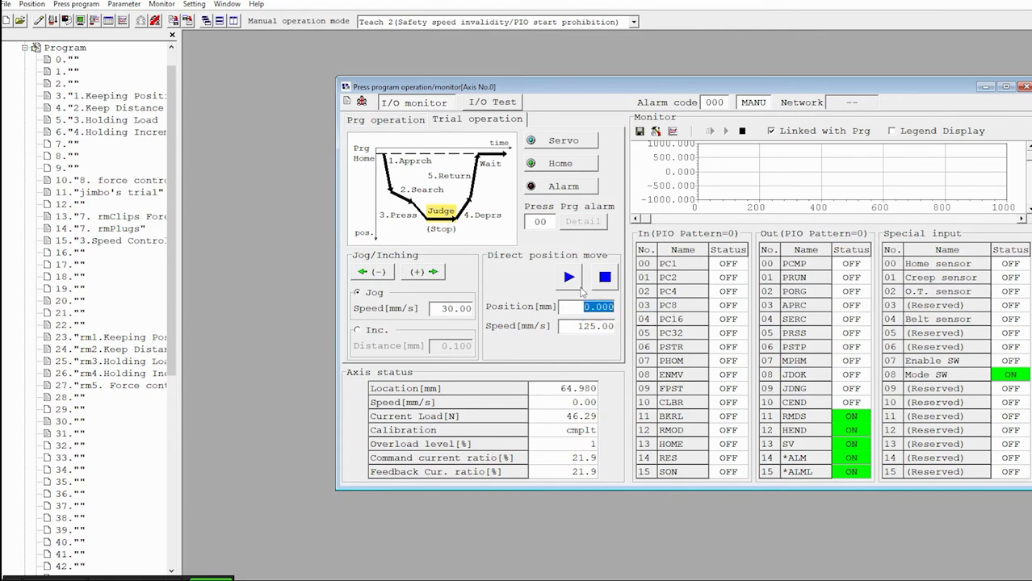
pyautogui.click(569, 279)
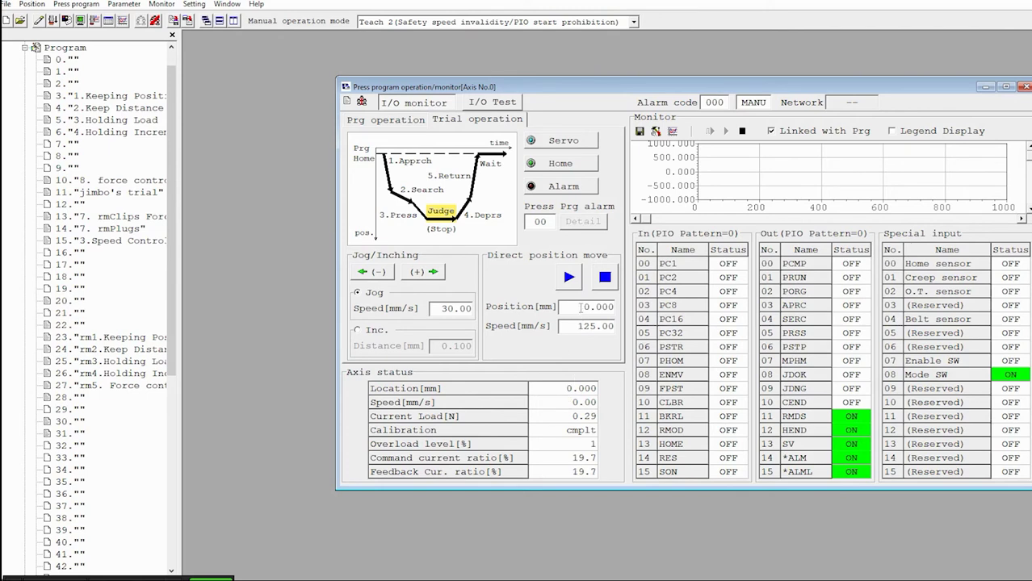
pyautogui.doubleClick(581, 307)
pyautogui.write('65')
pyautogui.click(570, 281)
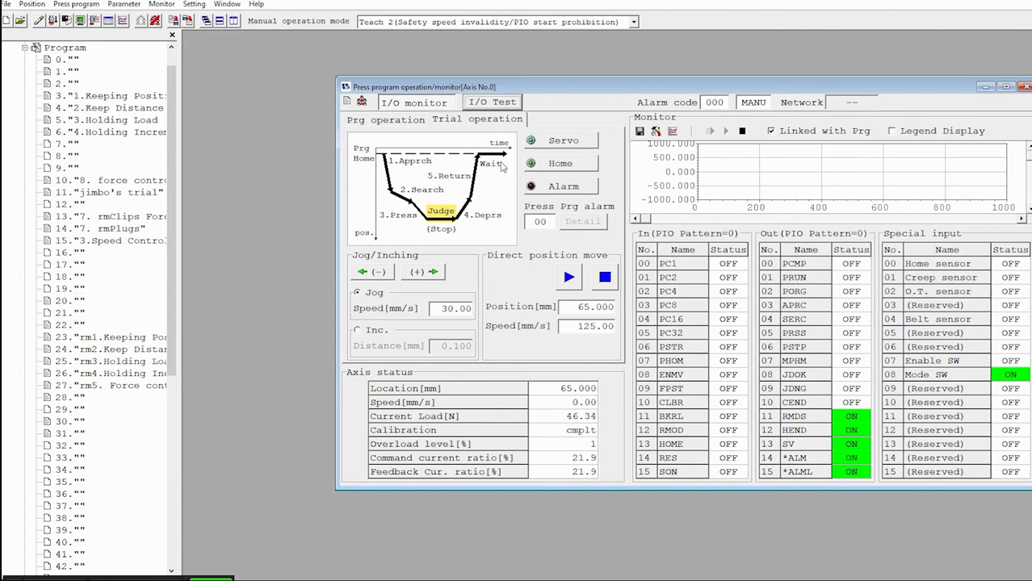
# In I/O Test, force OUT 1 PRUN and OUT 2 PORG on in turn, switch them off, and close.
pyautogui.click(493, 103)
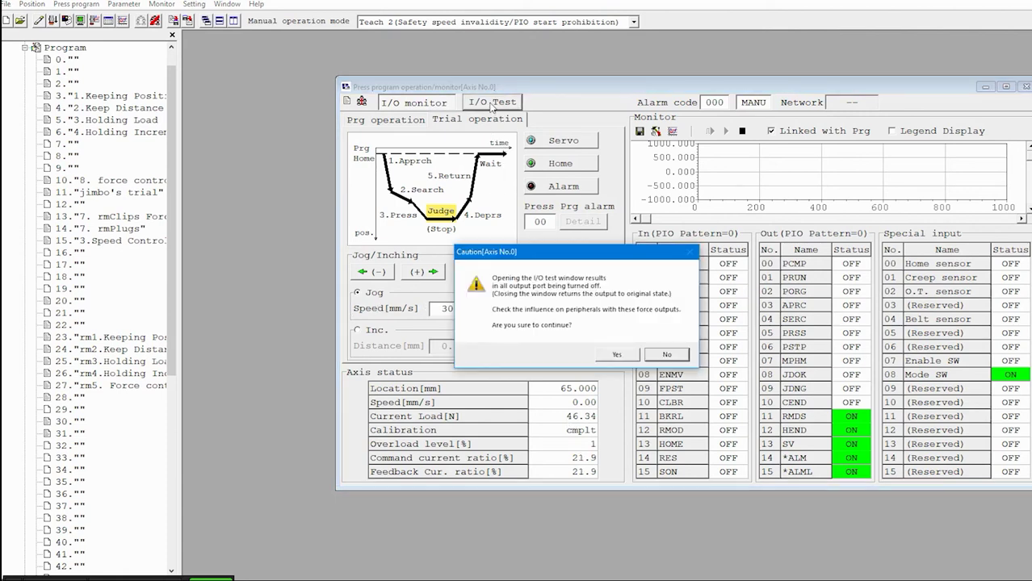
pyautogui.click(616, 356)
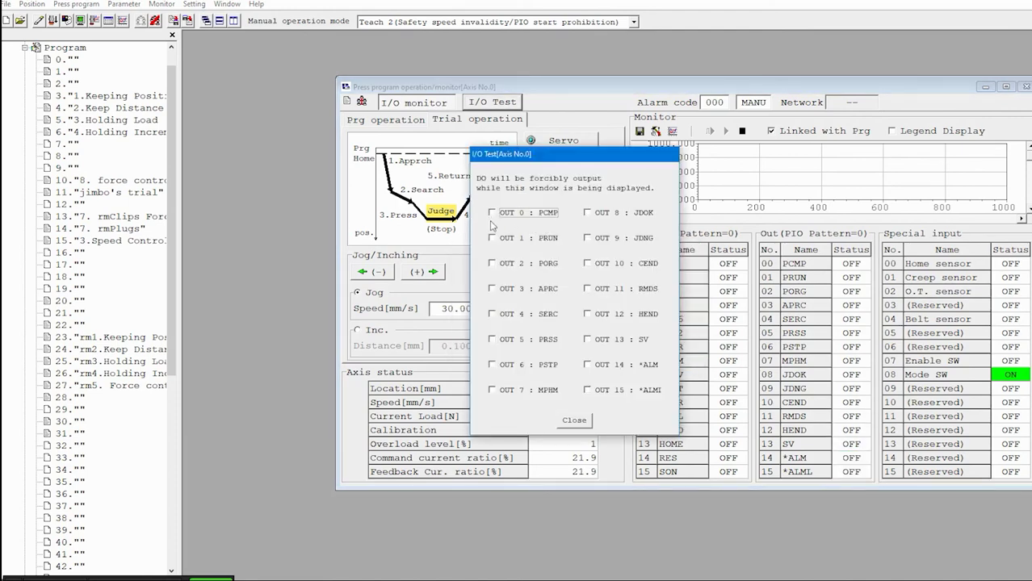
pyautogui.click(492, 238)
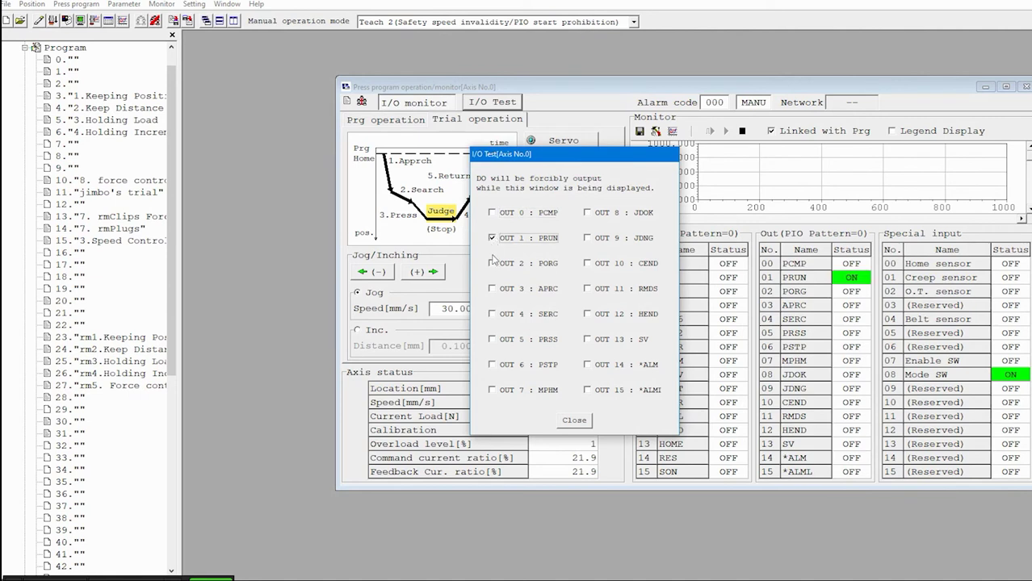
pyautogui.click(492, 263)
pyautogui.click(493, 239)
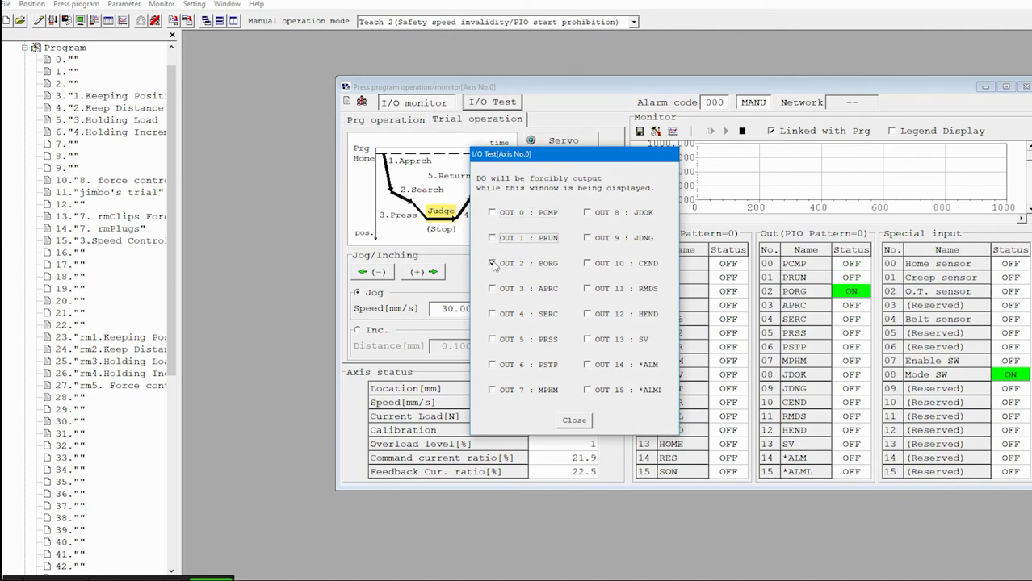
pyautogui.click(492, 264)
pyautogui.click(574, 422)
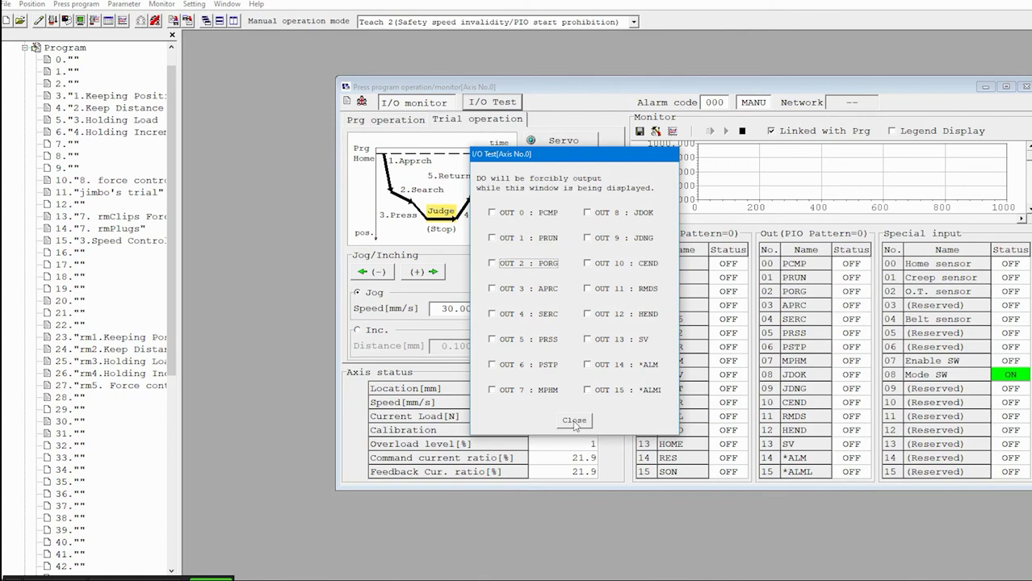
pyautogui.click(574, 421)
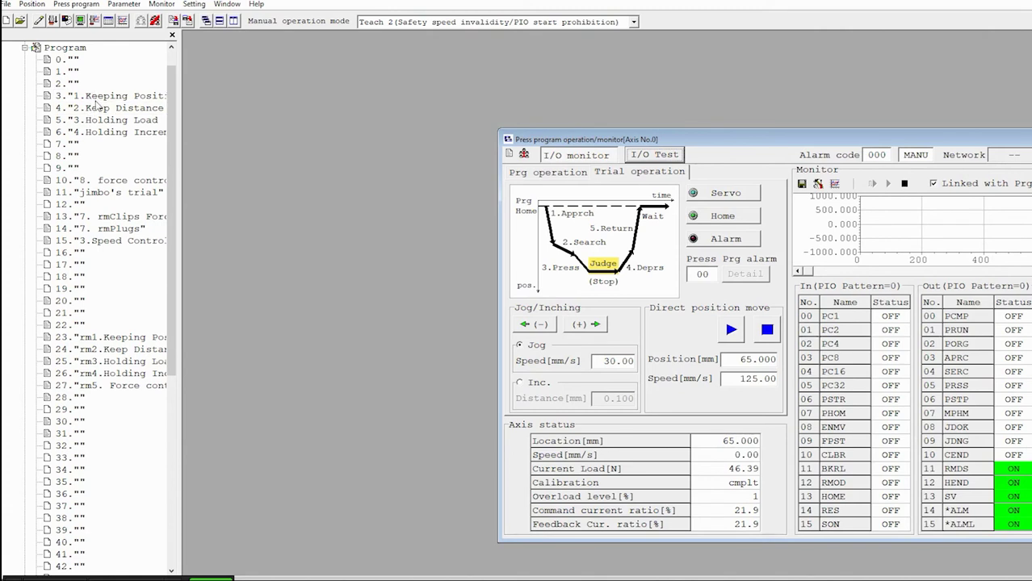
# Open program 23, rm1.Keeping Position (until 80mm), from the Program tree in its edit window.
pyautogui.click(105, 338)
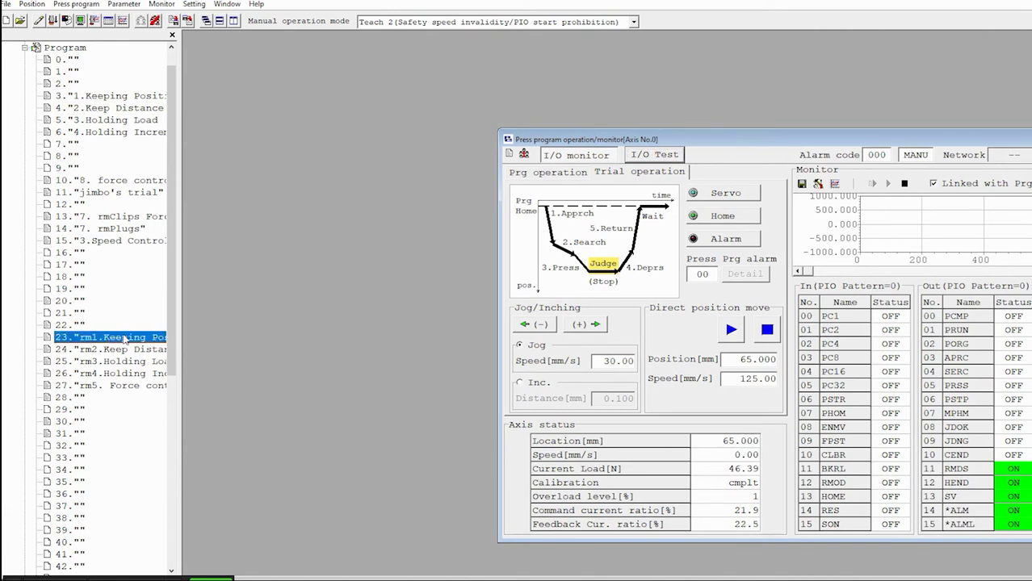
pyautogui.doubleClick(124, 340)
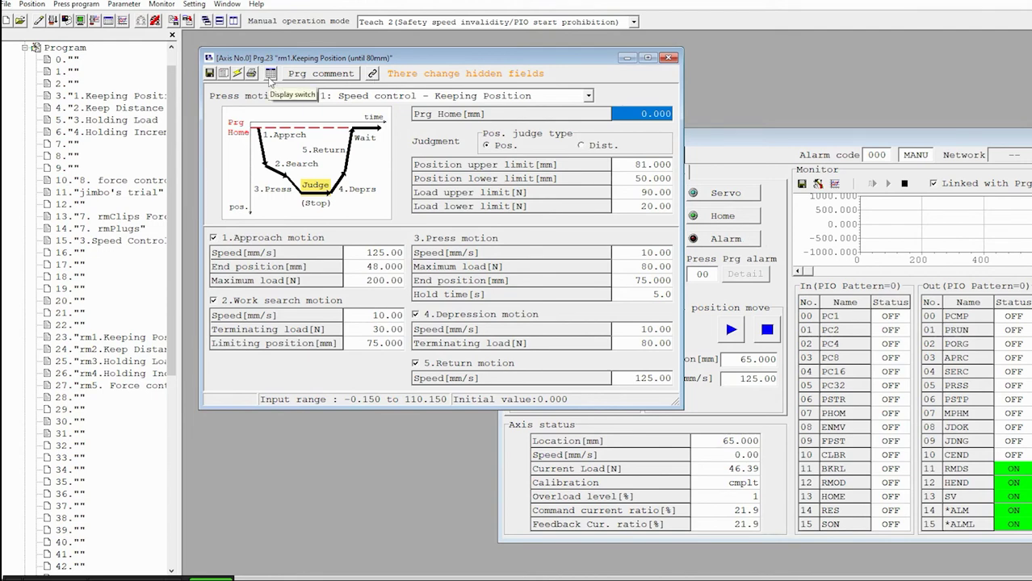
# Use Display switch to show program 23's hidden fields, including return motion and wait time.
pyautogui.click(271, 73)
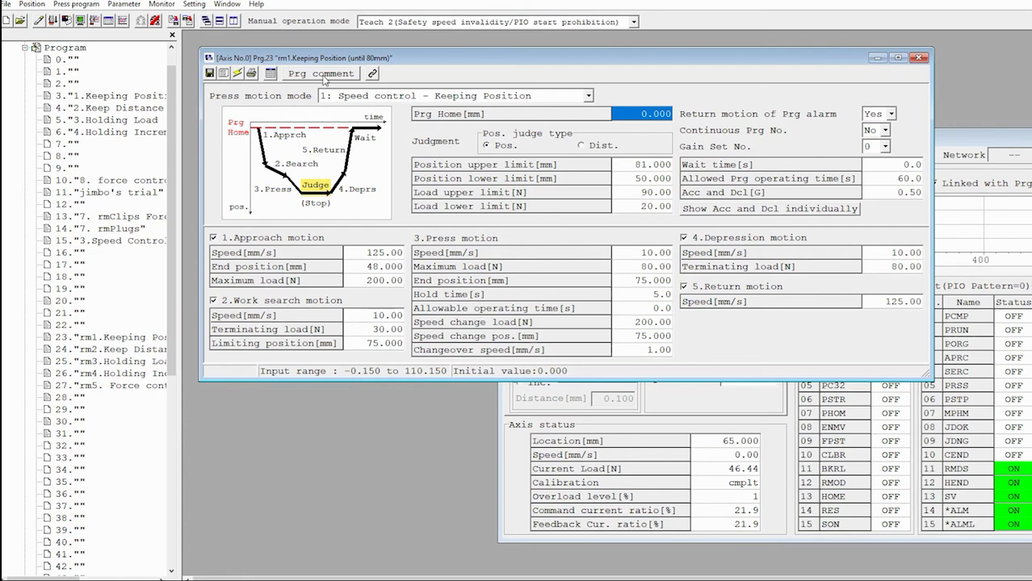
pyautogui.click(322, 74)
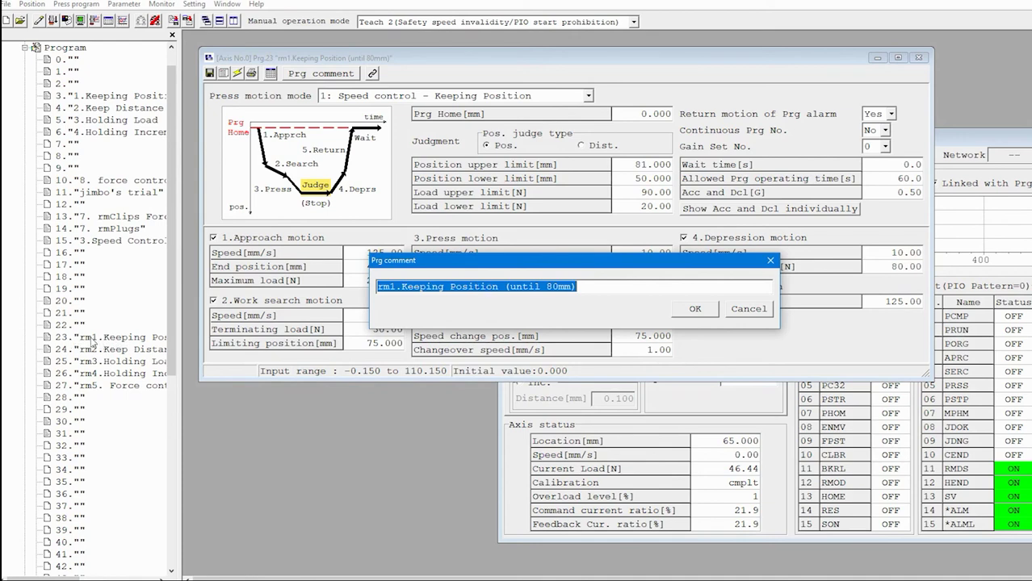
pyautogui.click(846, 130)
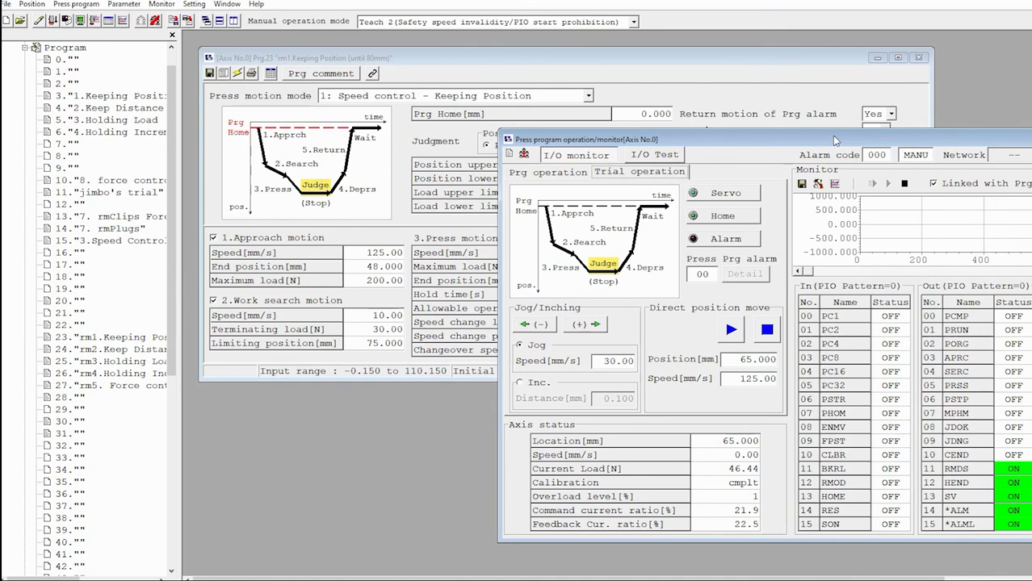
pyautogui.moveTo(834, 139); pyautogui.dragTo(608, 152)
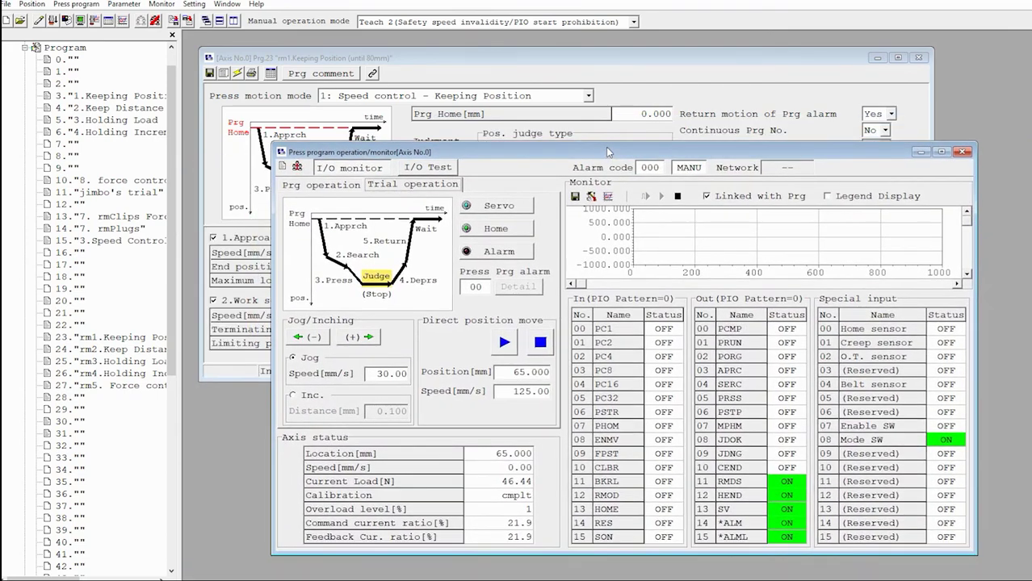
pyautogui.click(208, 73)
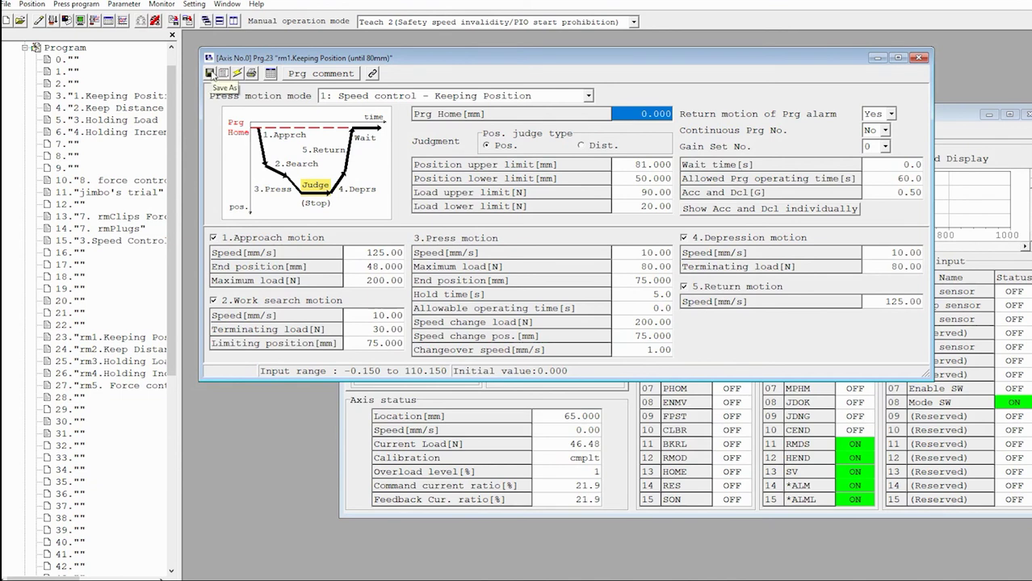
pyautogui.click(210, 73)
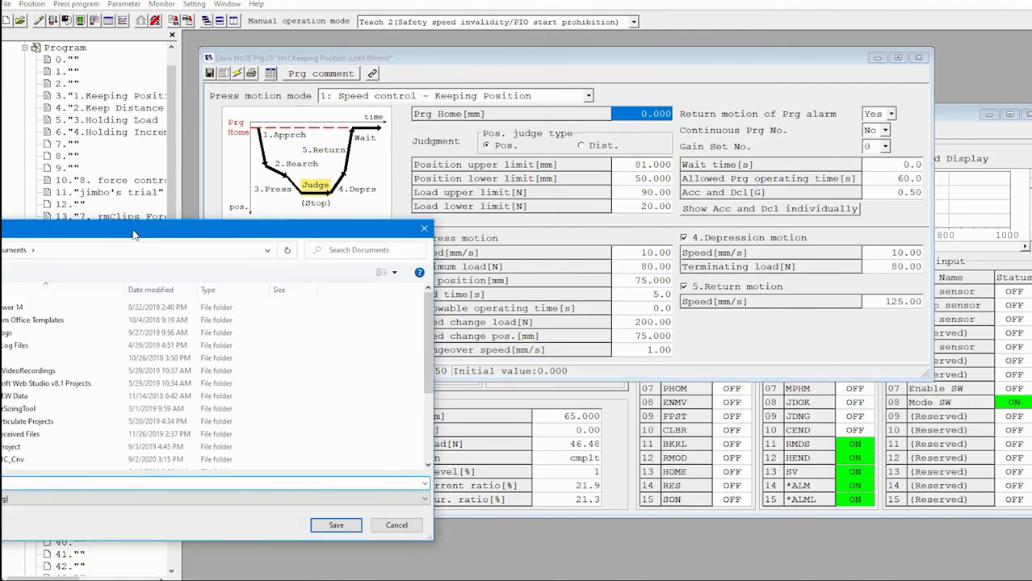
pyautogui.moveTo(97, 229); pyautogui.dragTo(316, 142)
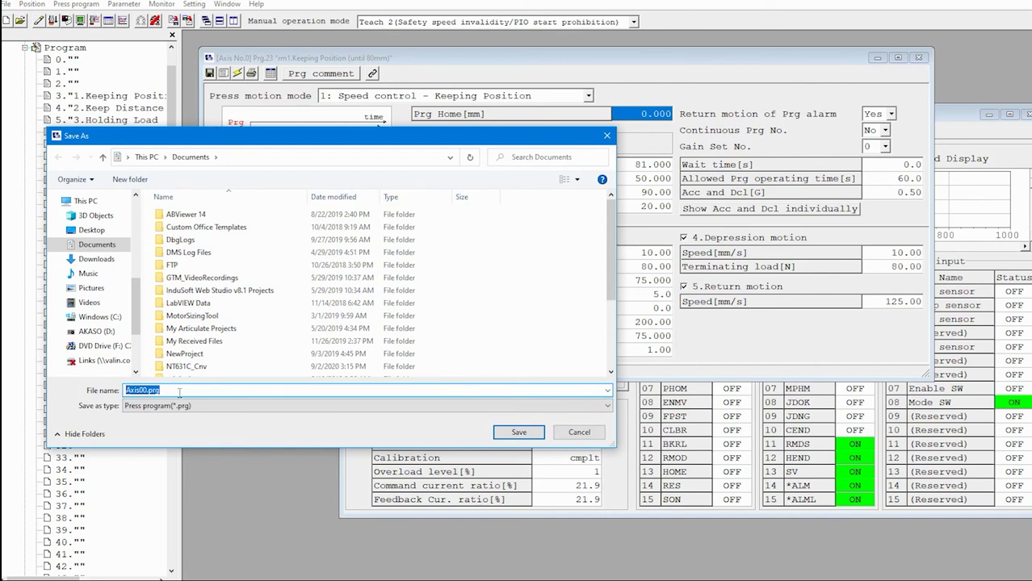
pyautogui.moveTo(242, 136); pyautogui.dragTo(482, 99)
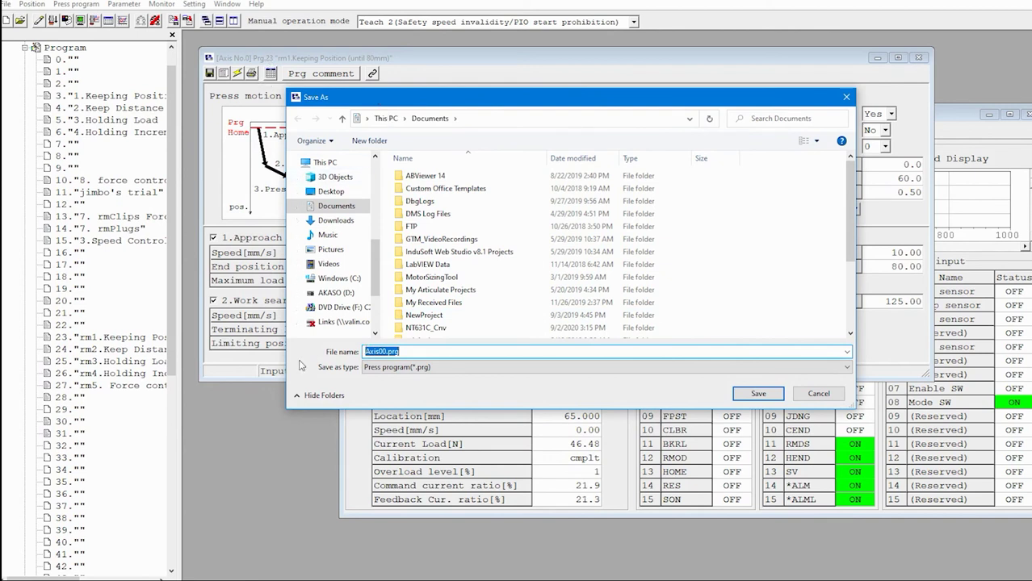
pyautogui.click(364, 352)
pyautogui.write('23')
pyautogui.click(819, 394)
pyautogui.moveTo(175, 232); pyautogui.dragTo(184, 116)
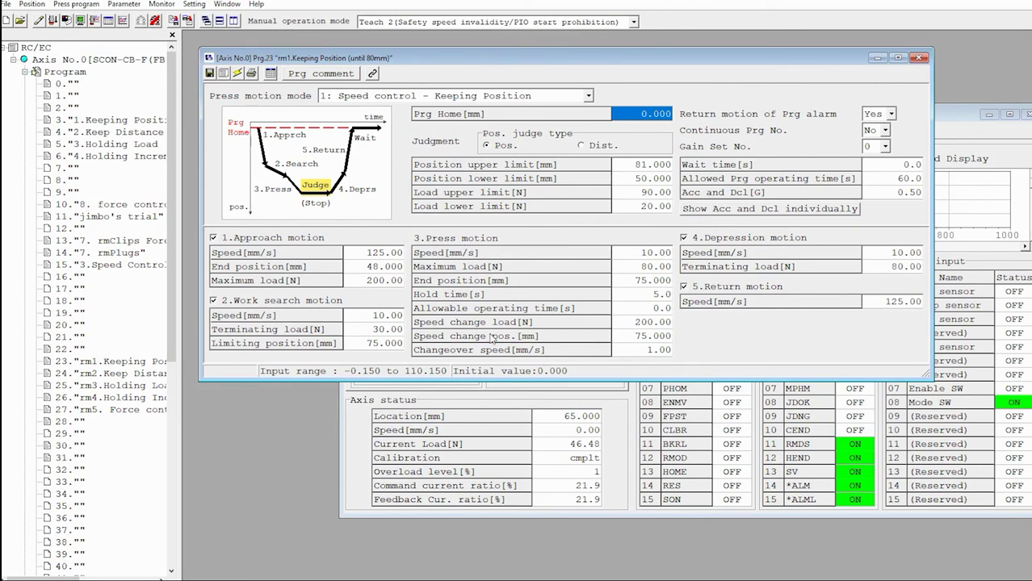
# Enter 9 in program 23's 3.Press motion Speed cell, replacing 10.00 mm/s.
pyautogui.click(653, 255)
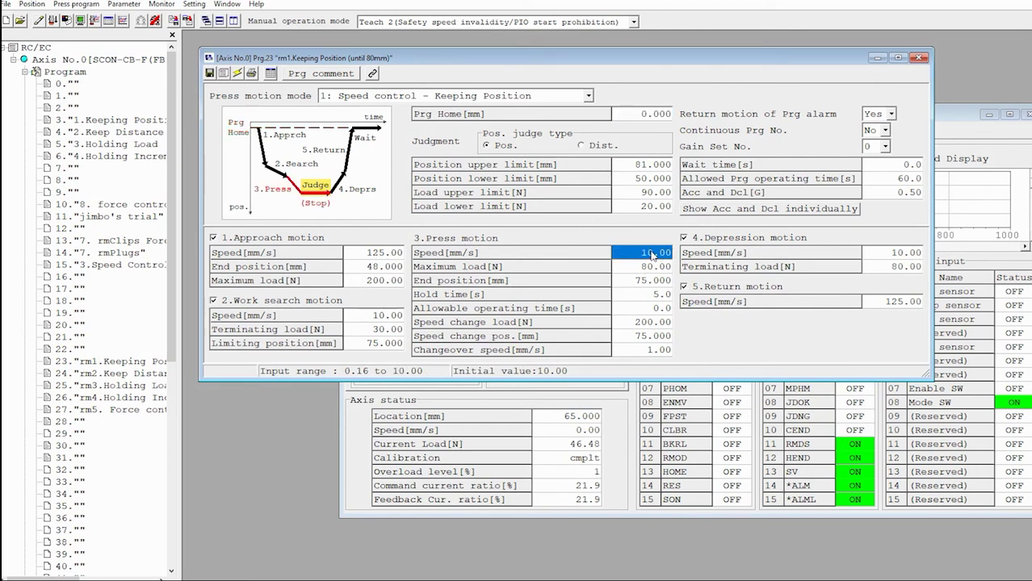
pyautogui.write('9')
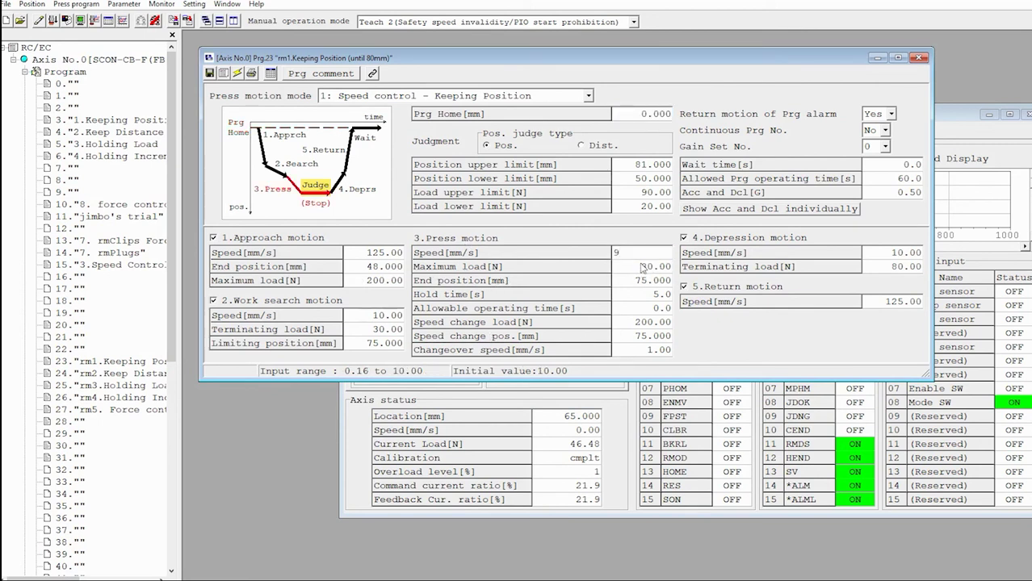
pyautogui.press('Return')
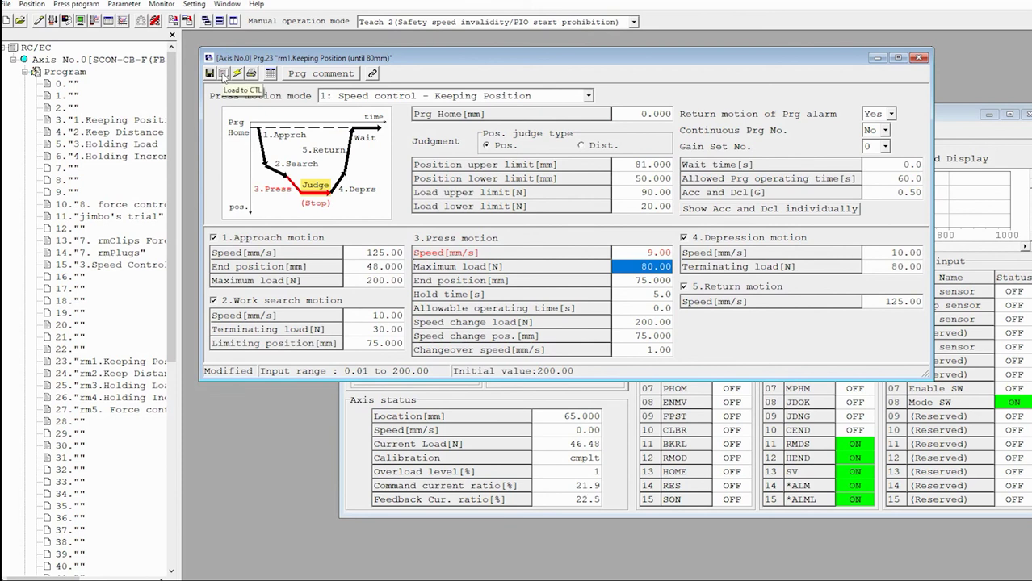
# Read press program 23 back from the controller, discarding the unwritten edit so press speed returns to 10.00.
pyautogui.click(225, 73)
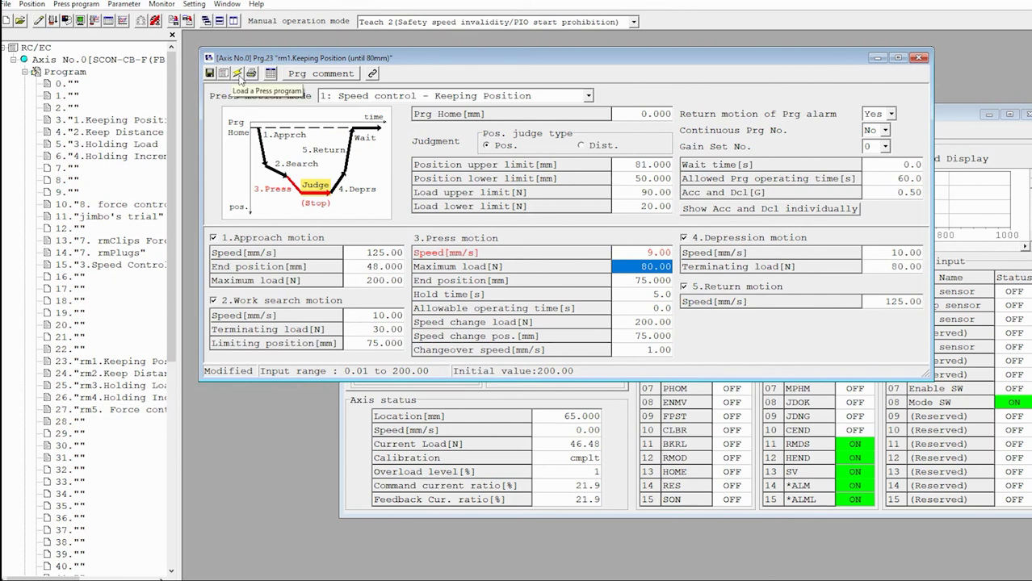
pyautogui.click(239, 73)
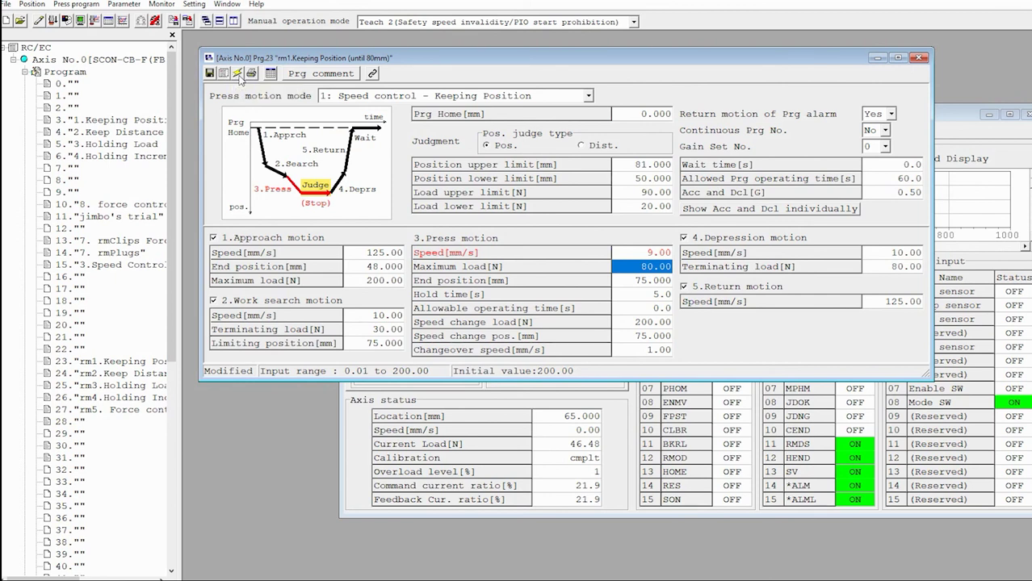
pyautogui.click(238, 74)
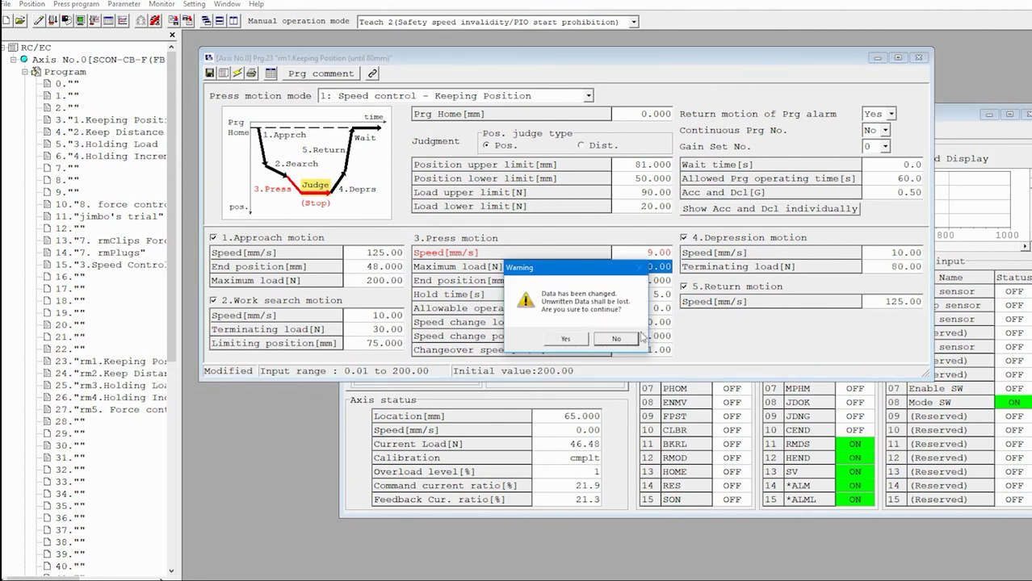
pyautogui.click(565, 340)
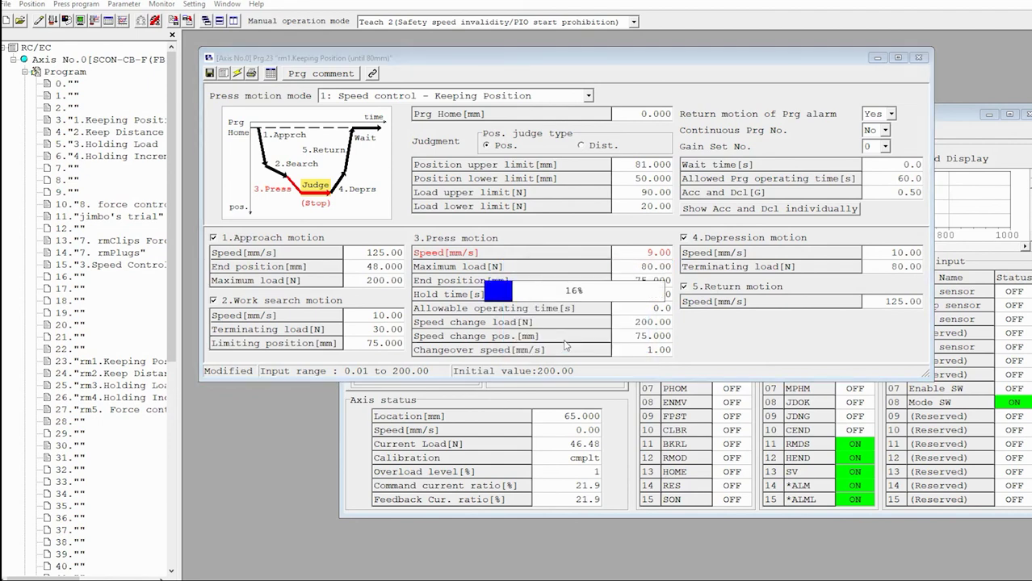